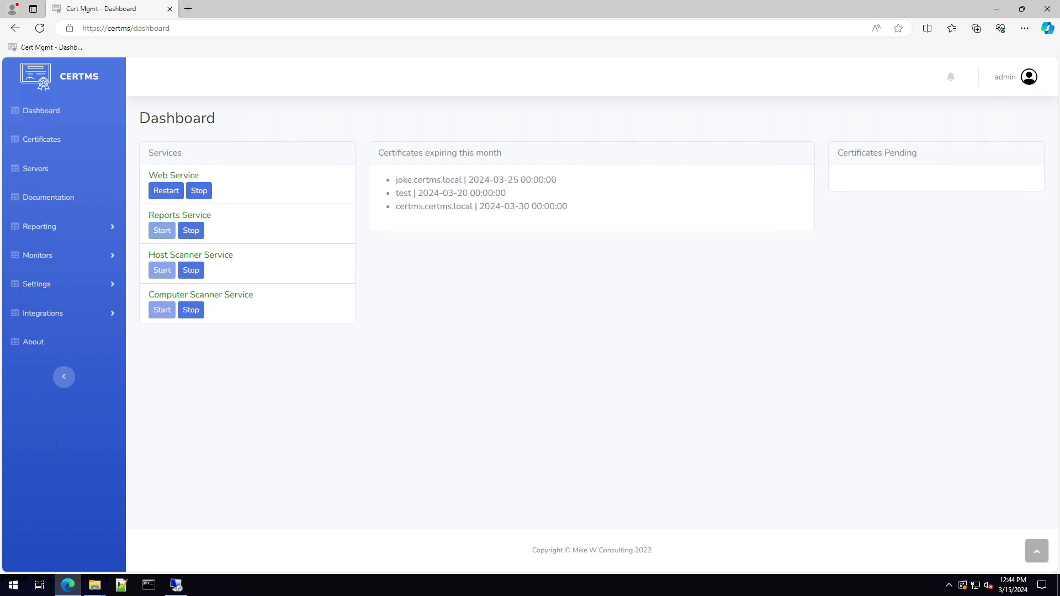
Start a new host monitor named CertMS.com for hostname certms.com on port 443
{"action": "left_click", "coordinate": [63, 259]}
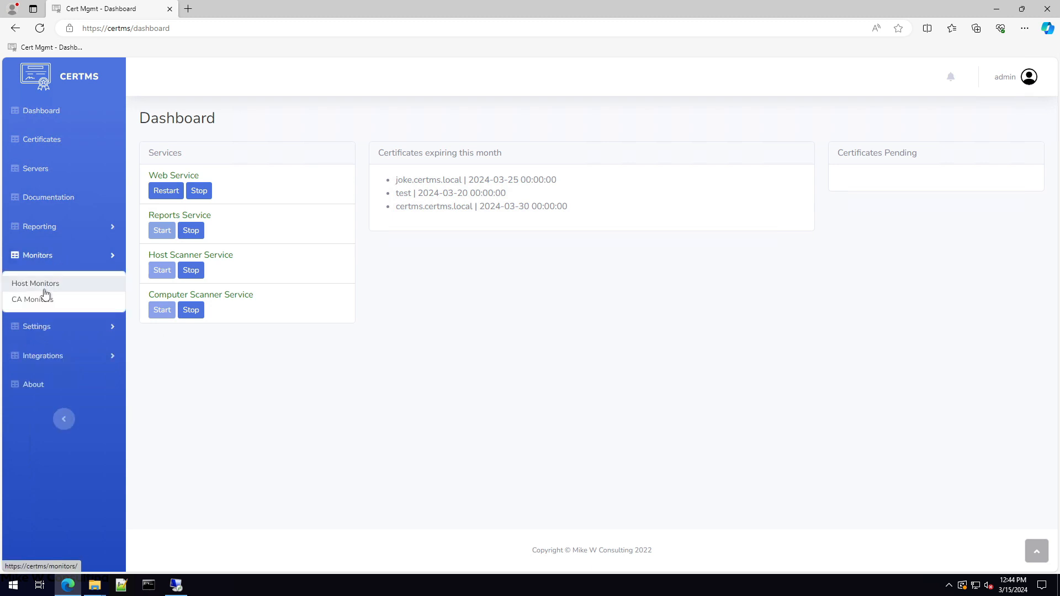
{"action": "left_click", "coordinate": [45, 291]}
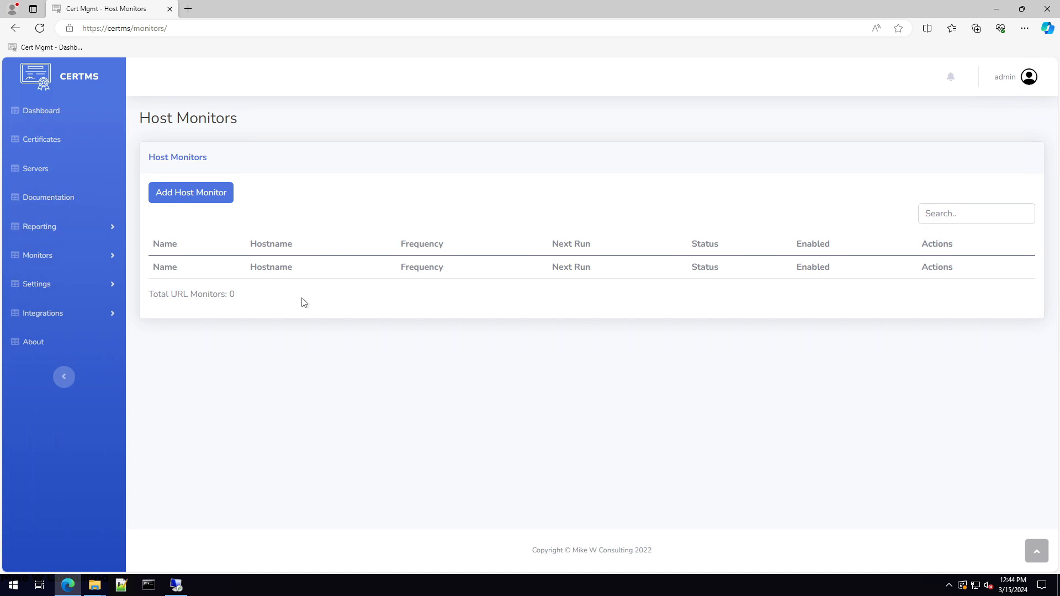
{"action": "left_click", "coordinate": [189, 197]}
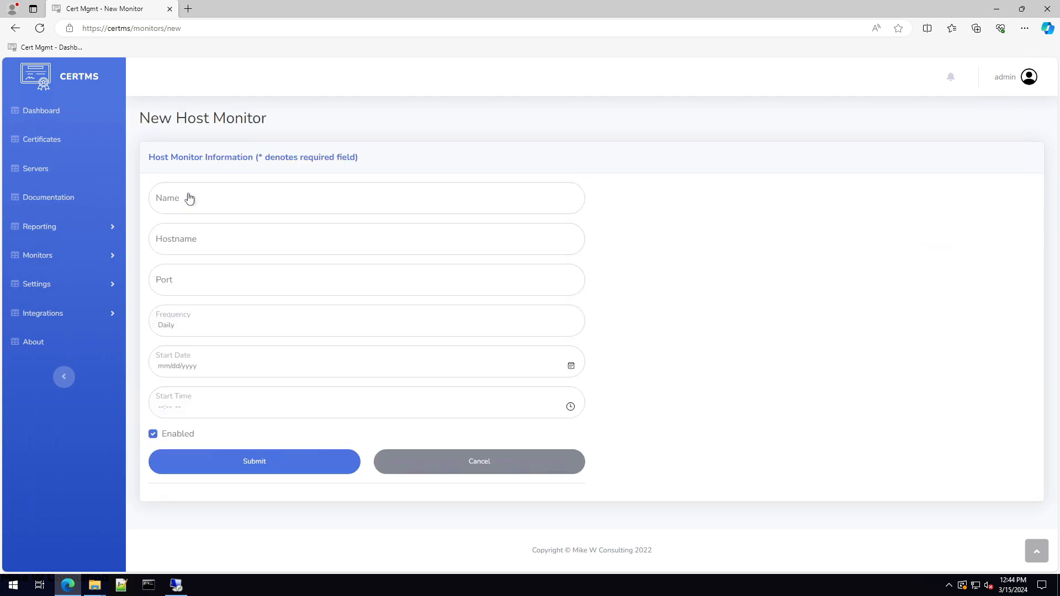
{"action": "left_click", "coordinate": [189, 198]}
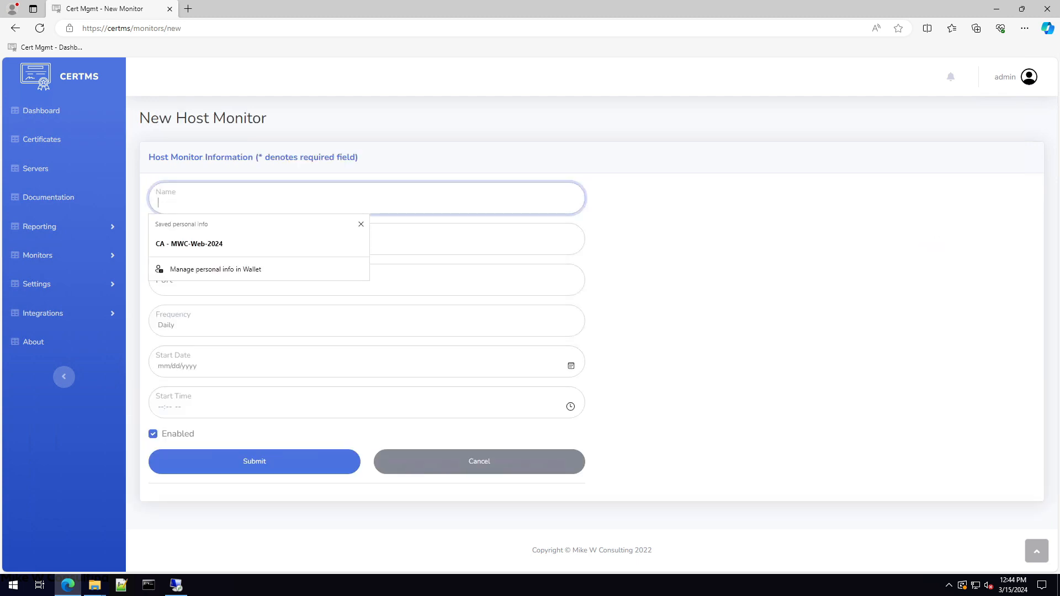
{"action": "left_click", "coordinate": [740, 223]}
{"action": "left_click", "coordinate": [366, 198]}
{"action": "type", "text": "Cert"}
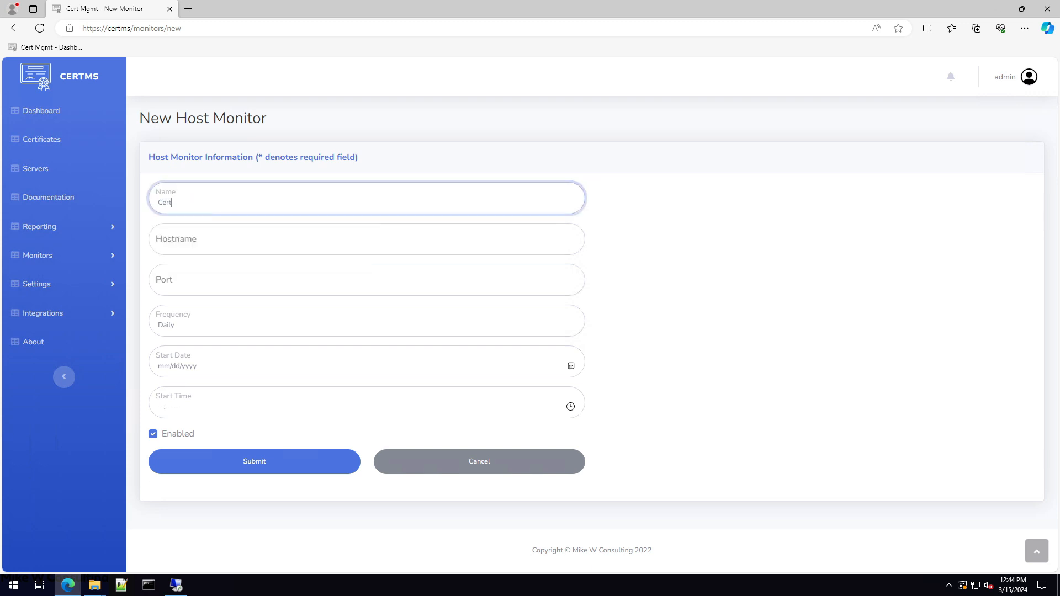
{"action": "type", "text": "MS.com"}
{"action": "key", "text": "Tab"}
{"action": "type", "text": "certms.com"}
{"action": "key", "text": "Tab"}
{"action": "type", "text": "443"}
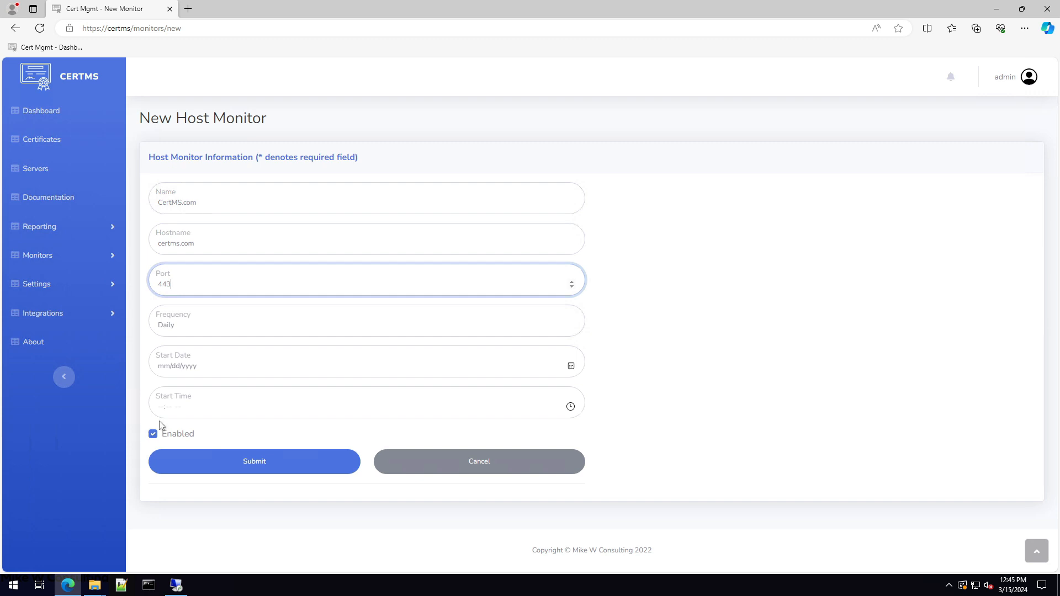
Schedule the monitor weekly with start date 03/01/2024 and start time 05:00 AM, and submit it
{"action": "left_click", "coordinate": [193, 336]}
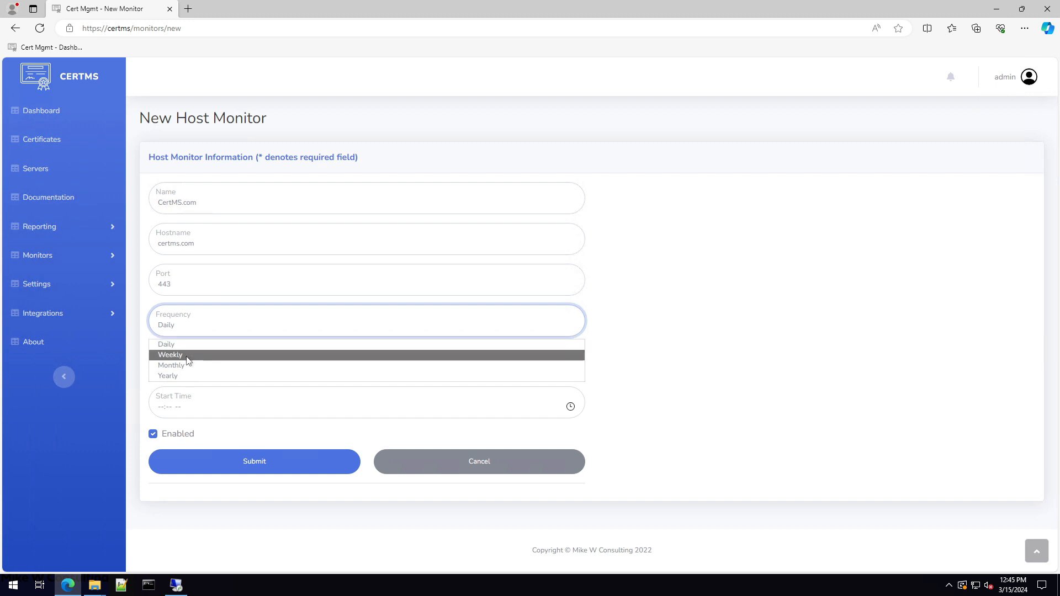
{"action": "left_click", "coordinate": [187, 355]}
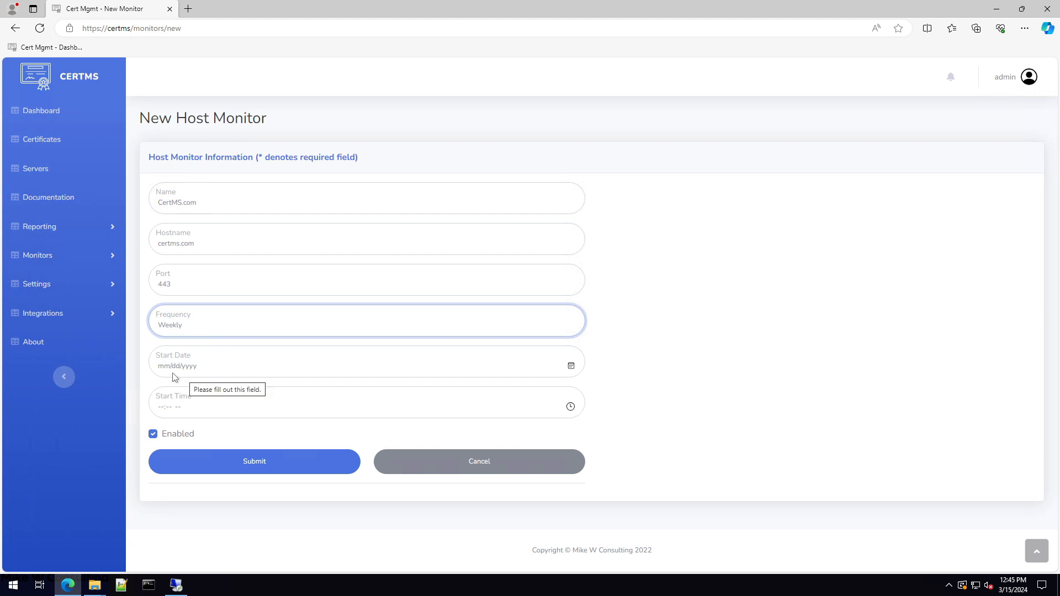
{"action": "left_click", "coordinate": [163, 369]}
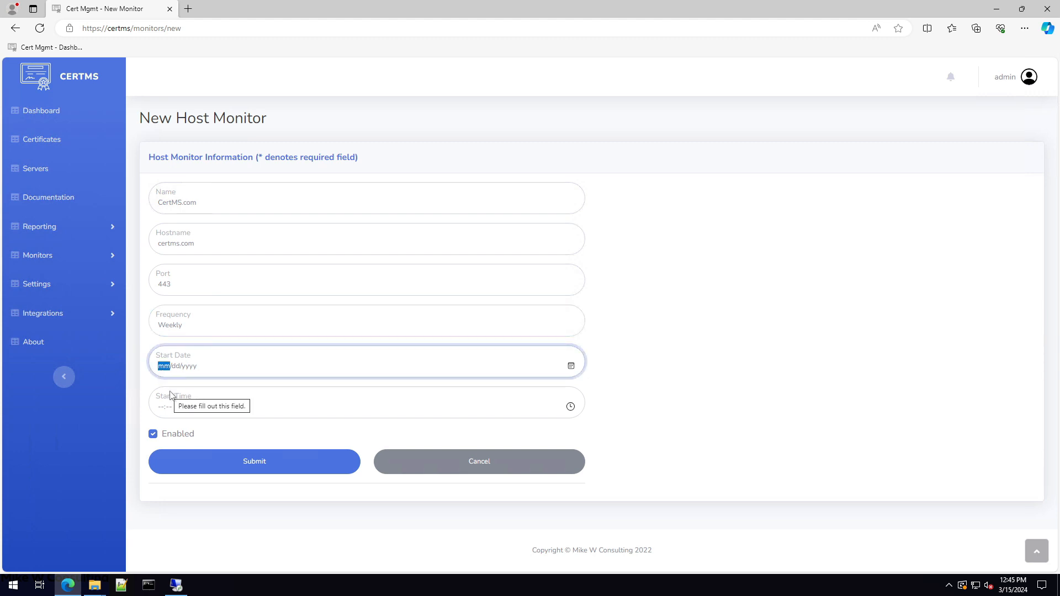
{"action": "type", "text": "03/"}
{"action": "type", "text": "01/00"}
{"action": "type", "text": "20"}
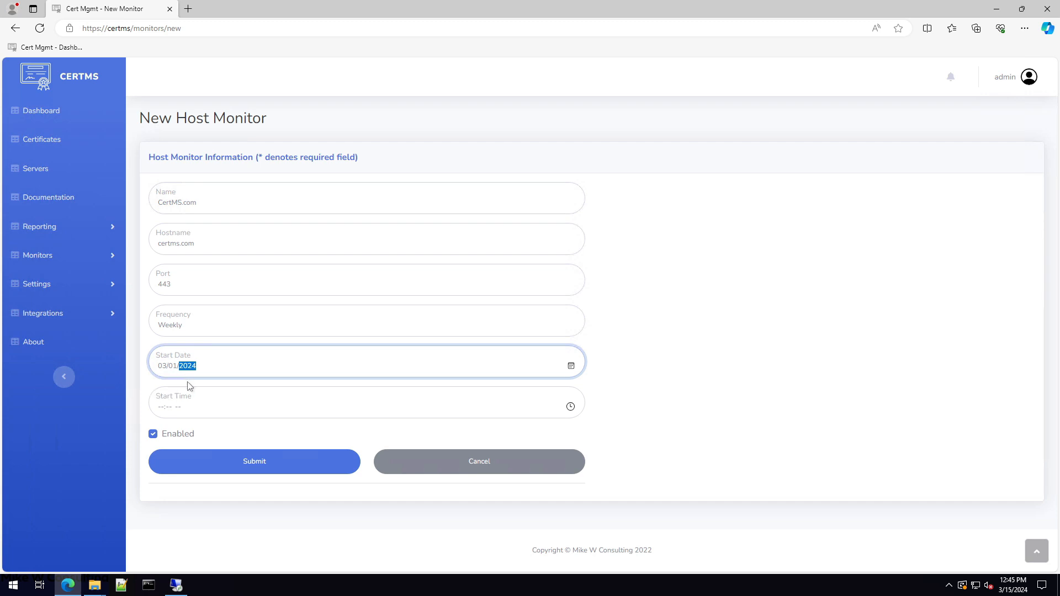
{"action": "left_click", "coordinate": [159, 409]}
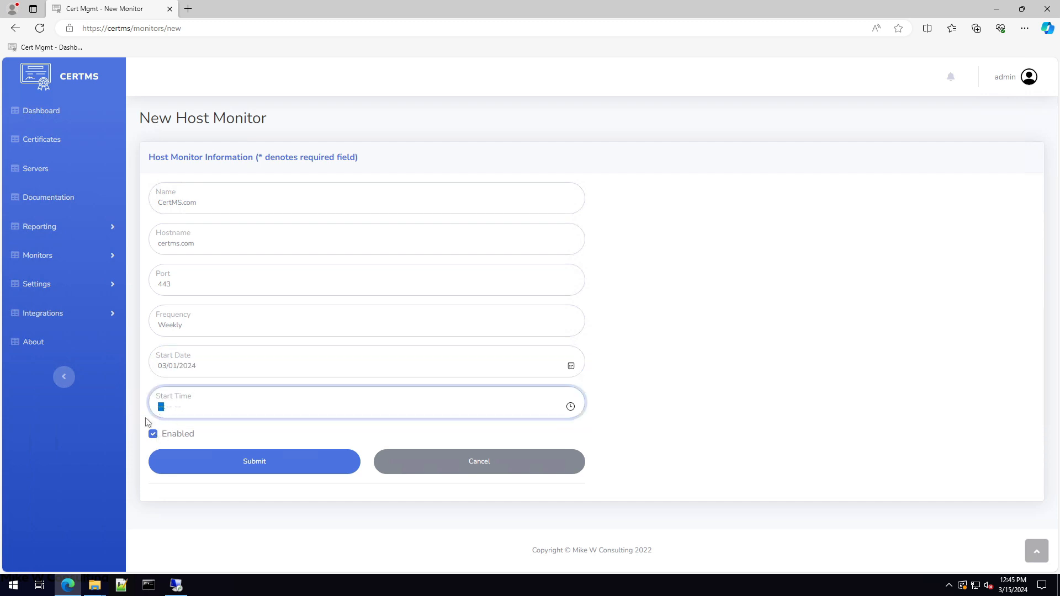
{"action": "type", "text": "0500a"}
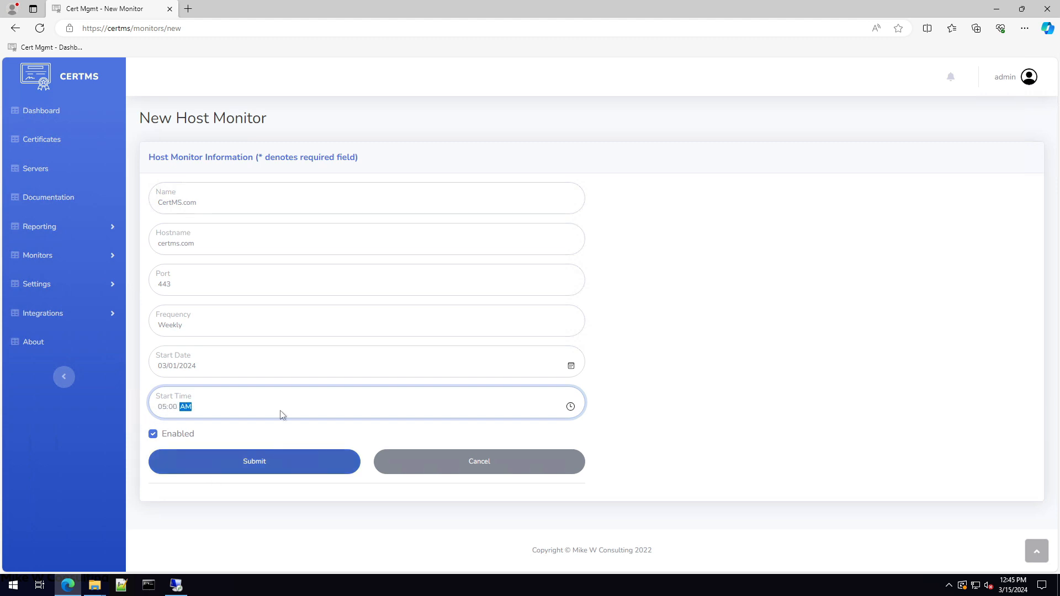
{"action": "left_click", "coordinate": [278, 464]}
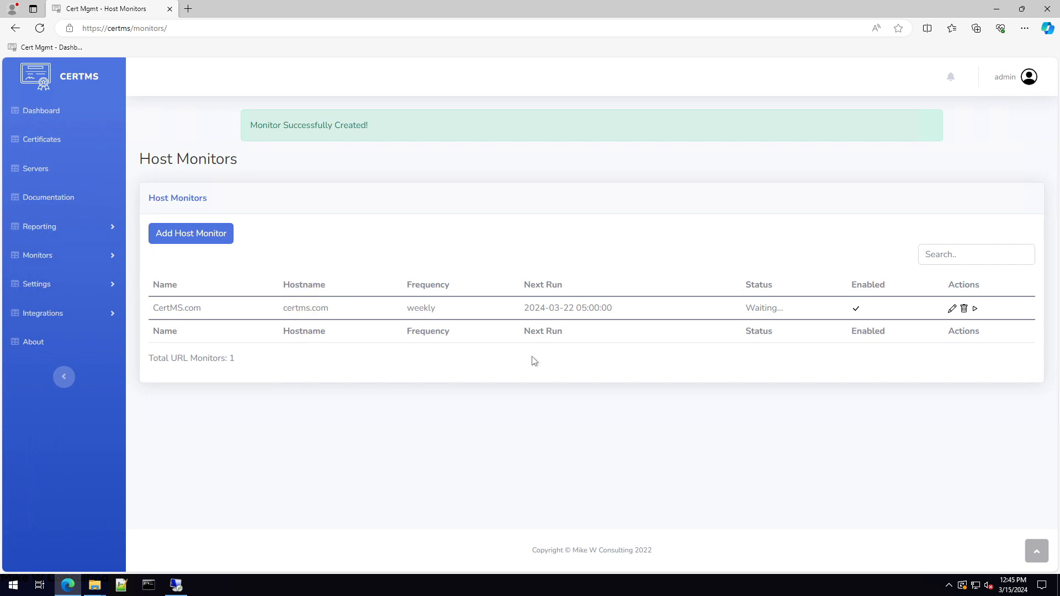
Check the CertMS.com monitor's next run and status, and switch the monitor off and back on
{"action": "left_click_drag", "start_coordinate": [548, 308], "coordinate": [581, 307]}
{"action": "left_click", "coordinate": [563, 328]}
{"action": "left_click_drag", "start_coordinate": [745, 308], "coordinate": [803, 311]}
{"action": "left_click", "coordinate": [804, 310]}
{"action": "left_click", "coordinate": [857, 310]}
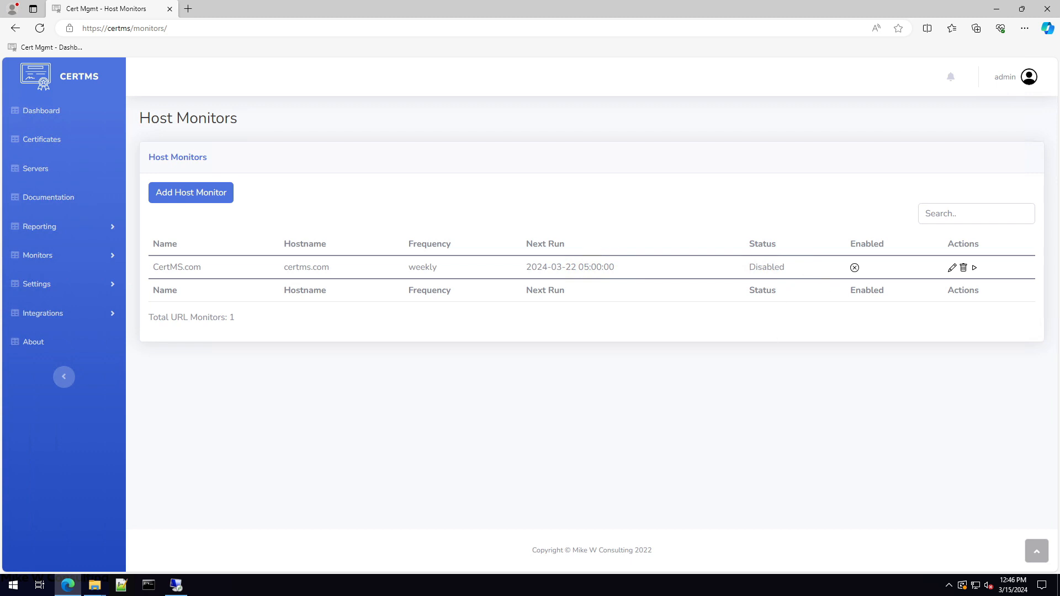
{"action": "left_click", "coordinate": [855, 267]}
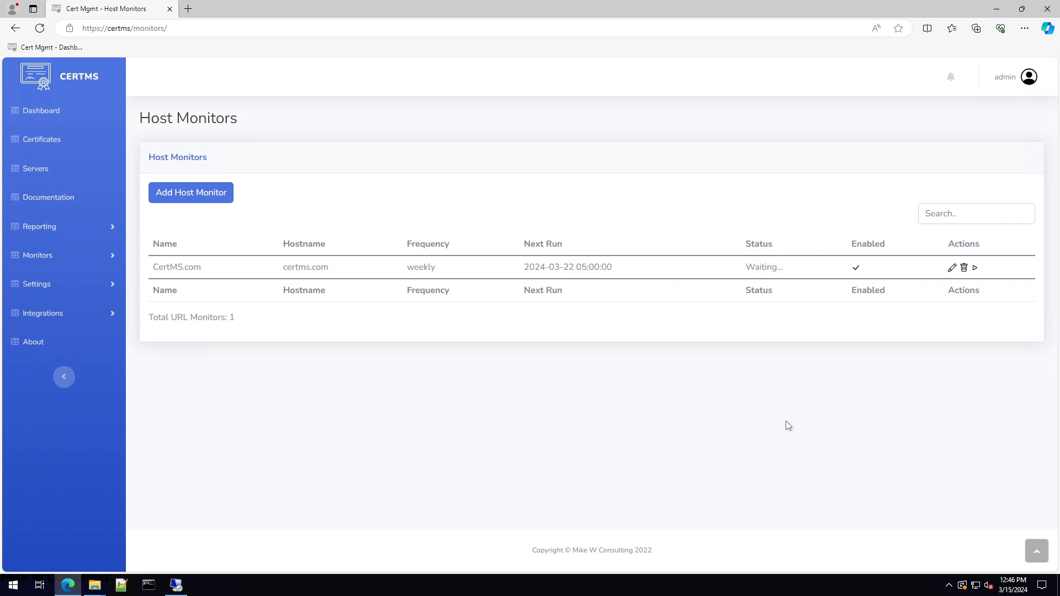
Open the CertMS.com monitor's edit form and its delete confirmation, cancelling out of both
{"action": "left_click", "coordinate": [950, 269]}
{"action": "left_click", "coordinate": [567, 464]}
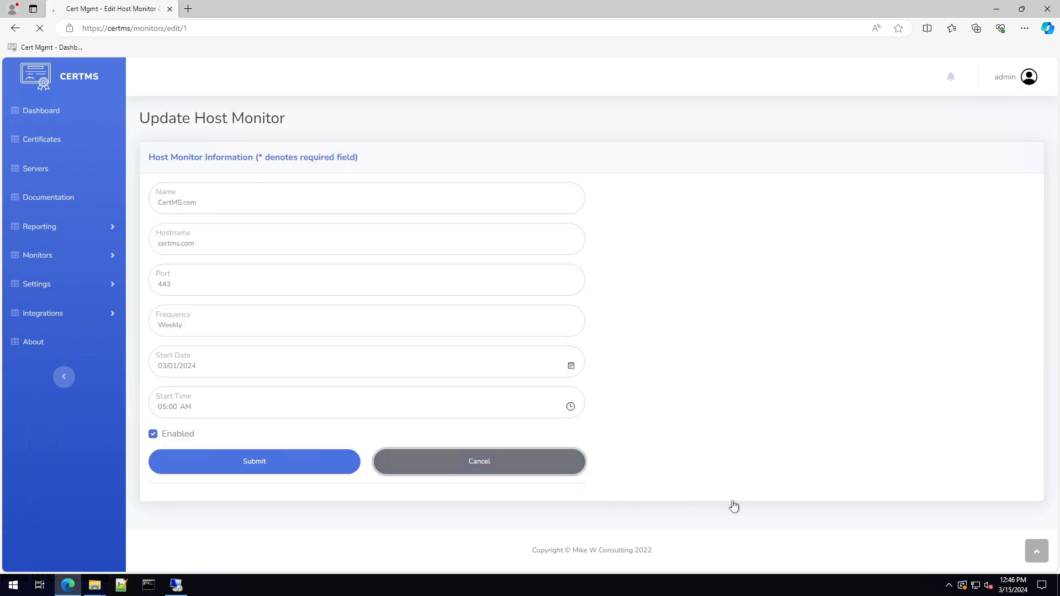
{"action": "left_click", "coordinate": [964, 267]}
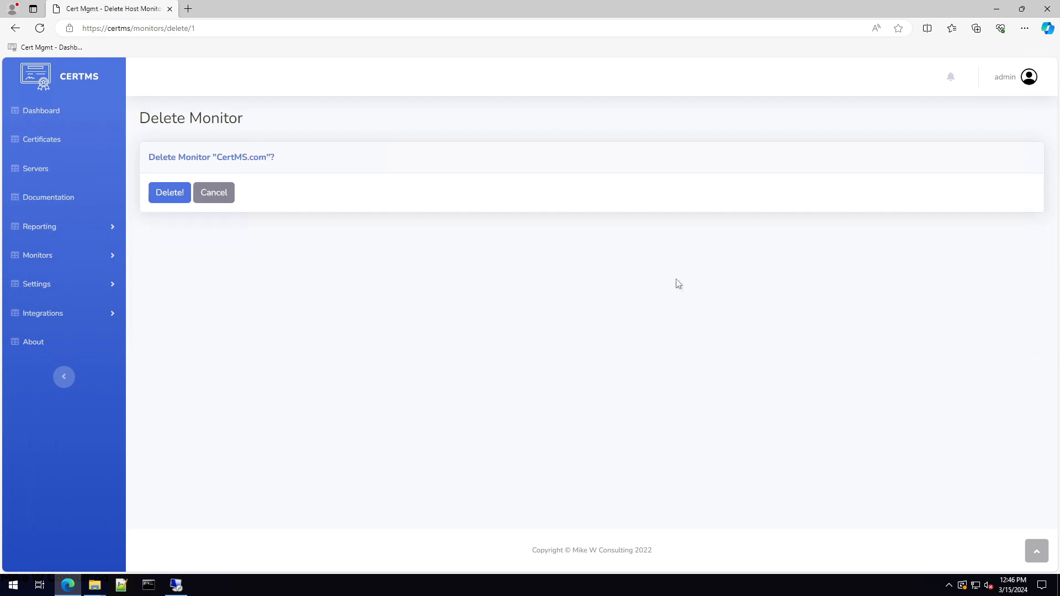
{"action": "left_click", "coordinate": [229, 193]}
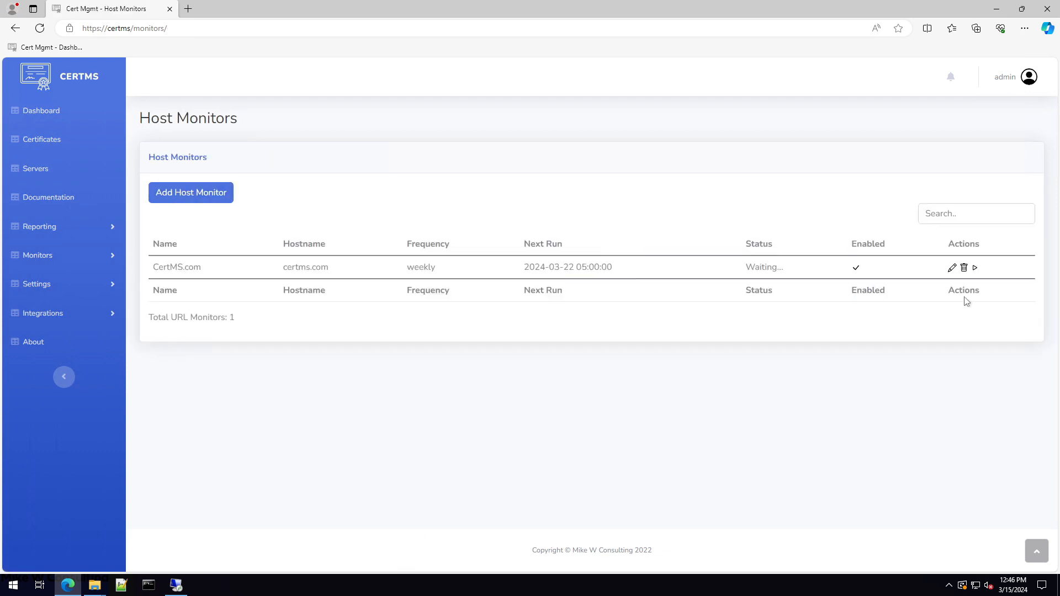
Trigger an immediate run of the CertMS.com host monitor and check its rescheduled next run
{"action": "left_click", "coordinate": [974, 271]}
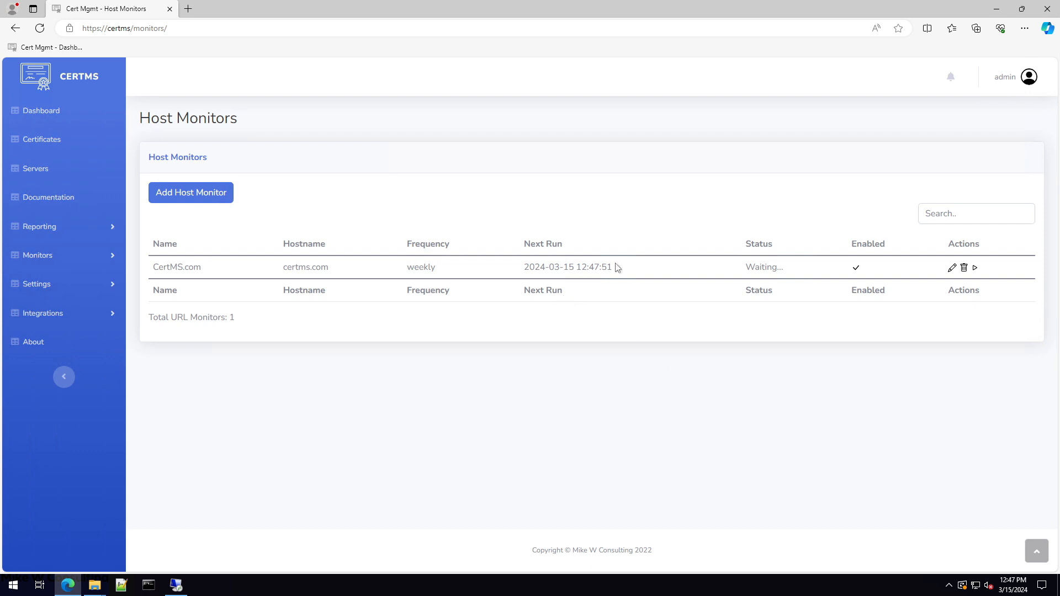
{"action": "left_click_drag", "start_coordinate": [613, 267], "coordinate": [524, 267]}
{"action": "left_click", "coordinate": [540, 210]}
Reload the Host Monitors page repeatedly to follow the CertMS.com scan, and check its next run date
{"action": "left_click", "coordinate": [295, 26]}
{"action": "key", "text": "Return"}
{"action": "left_click", "coordinate": [44, 32]}
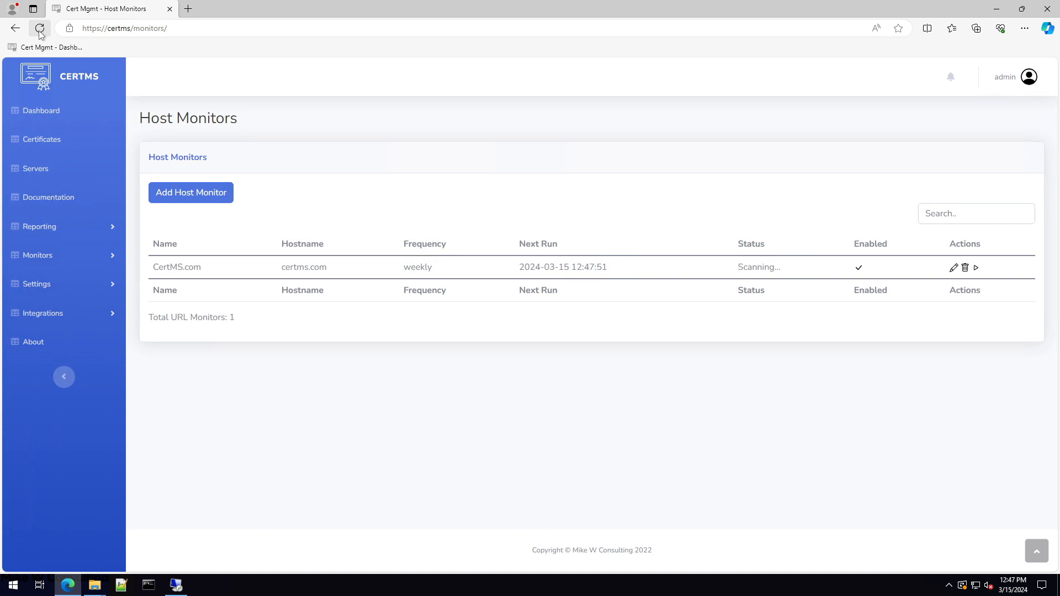
{"action": "left_click", "coordinate": [39, 32]}
{"action": "left_click", "coordinate": [39, 32]}
{"action": "left_click", "coordinate": [39, 32]}
{"action": "left_click", "coordinate": [40, 32]}
{"action": "left_click", "coordinate": [40, 32]}
{"action": "left_click", "coordinate": [39, 32]}
{"action": "left_click", "coordinate": [40, 32]}
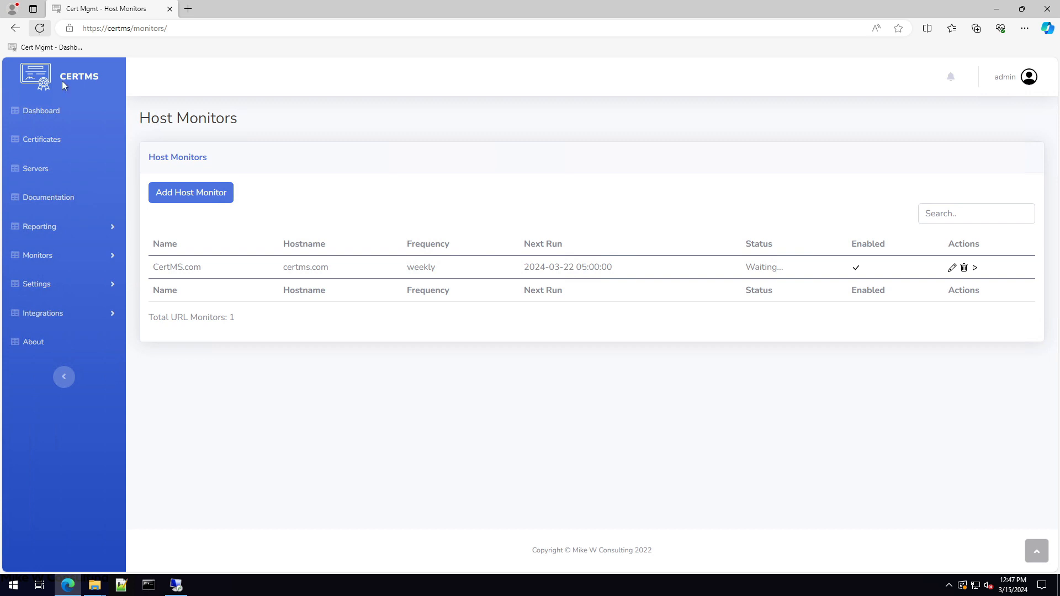
{"action": "left_click_drag", "start_coordinate": [612, 267], "coordinate": [555, 267]}
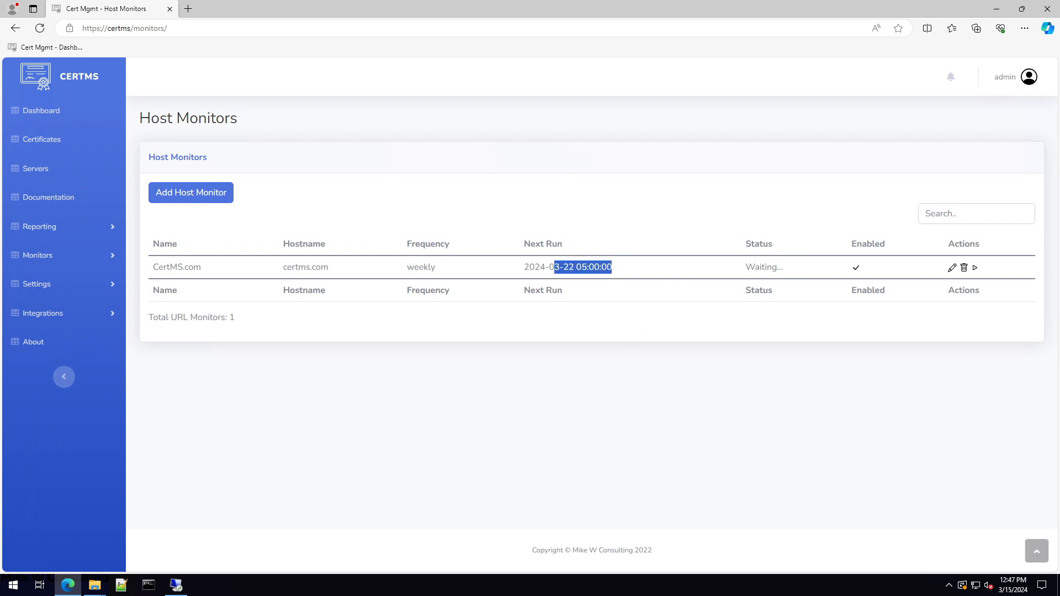
{"action": "left_click", "coordinate": [575, 211]}
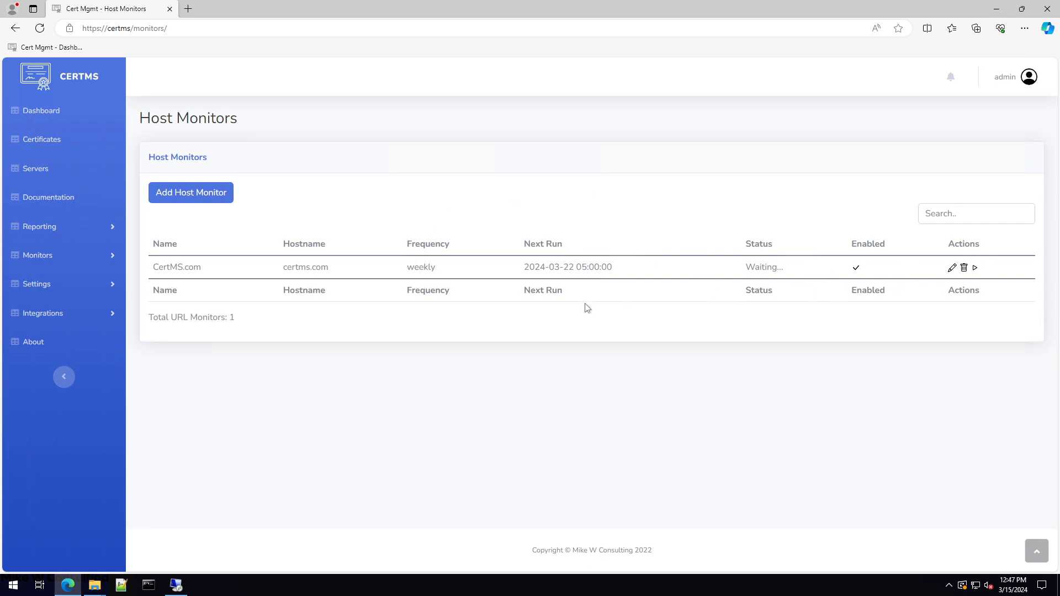
Open the certificates list and locate the certms.com entry marked as added by the scanner
{"action": "left_click", "coordinate": [46, 140]}
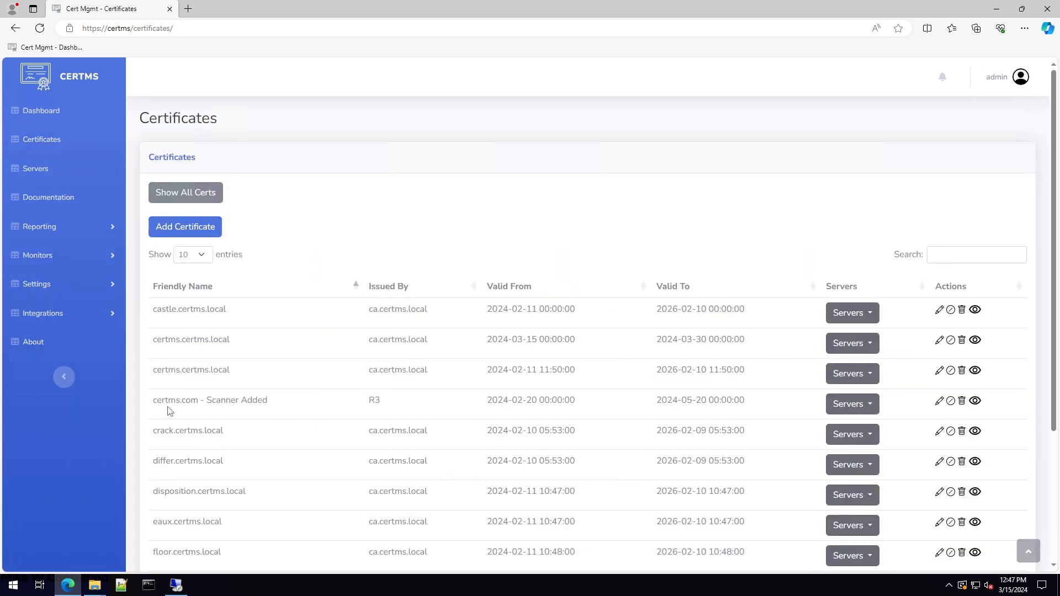
{"action": "left_click_drag", "start_coordinate": [153, 400], "coordinate": [276, 407]}
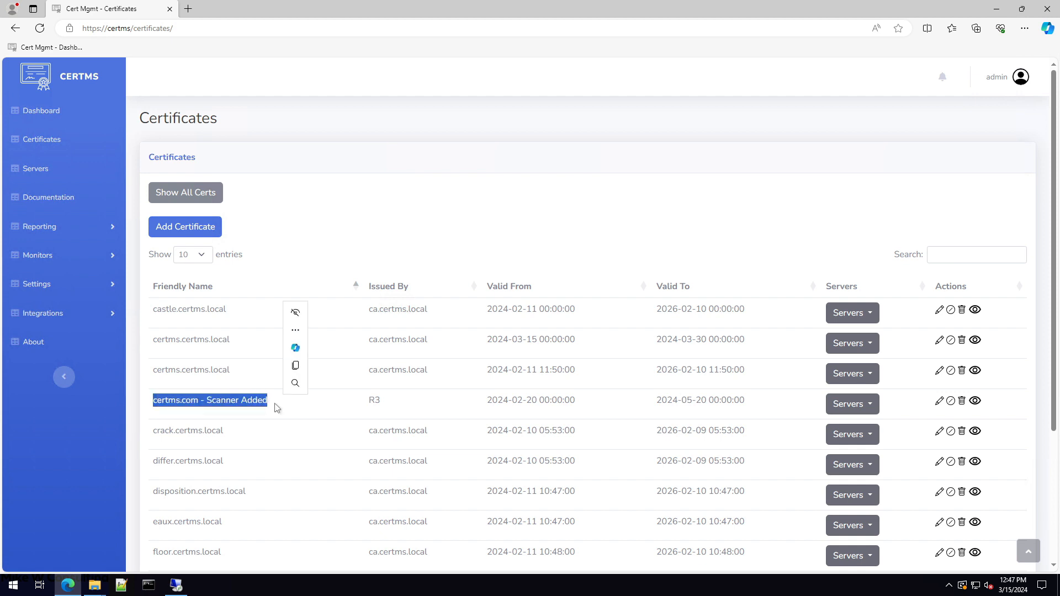
{"action": "left_click", "coordinate": [264, 444]}
{"action": "left_click_drag", "start_coordinate": [154, 400], "coordinate": [268, 401]}
{"action": "left_click", "coordinate": [243, 437]}
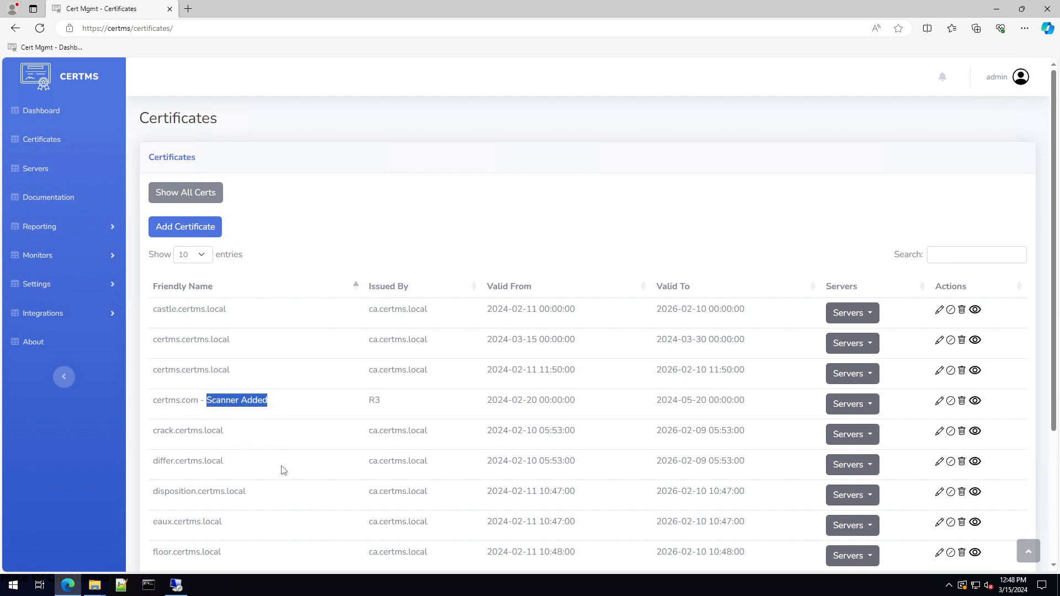
{"action": "left_click", "coordinate": [273, 400]}
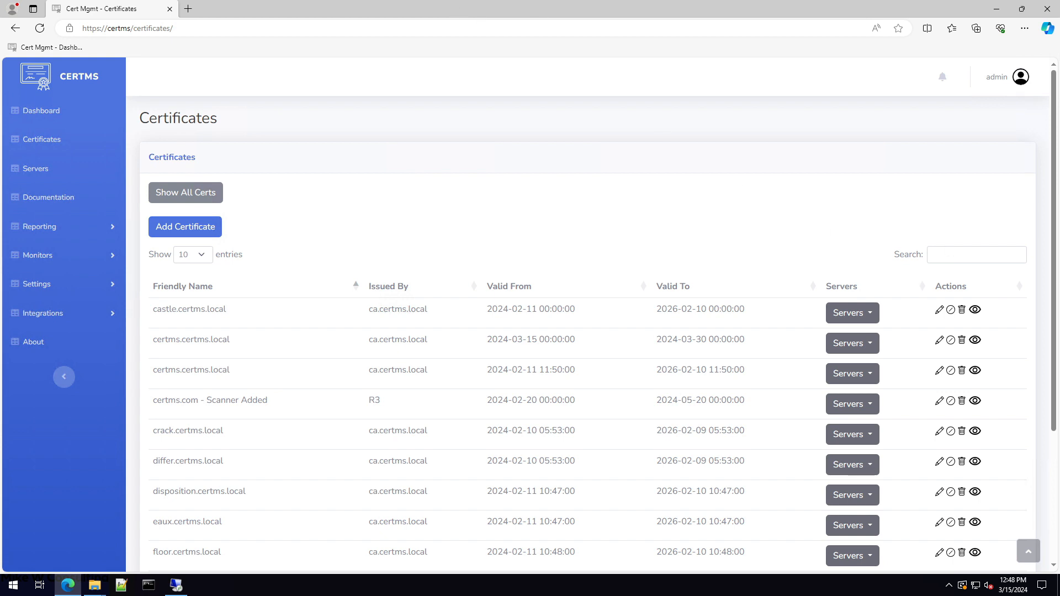
Filter the certificates list by the search term "Scanner"
{"action": "left_click", "coordinate": [951, 255]}
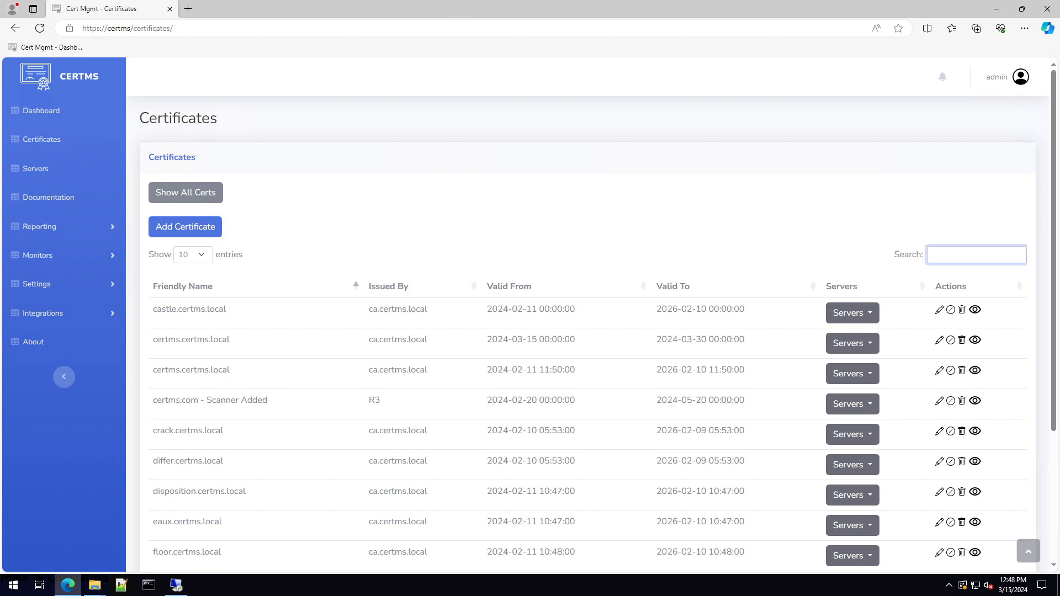
{"action": "type", "text": "Scanned"}
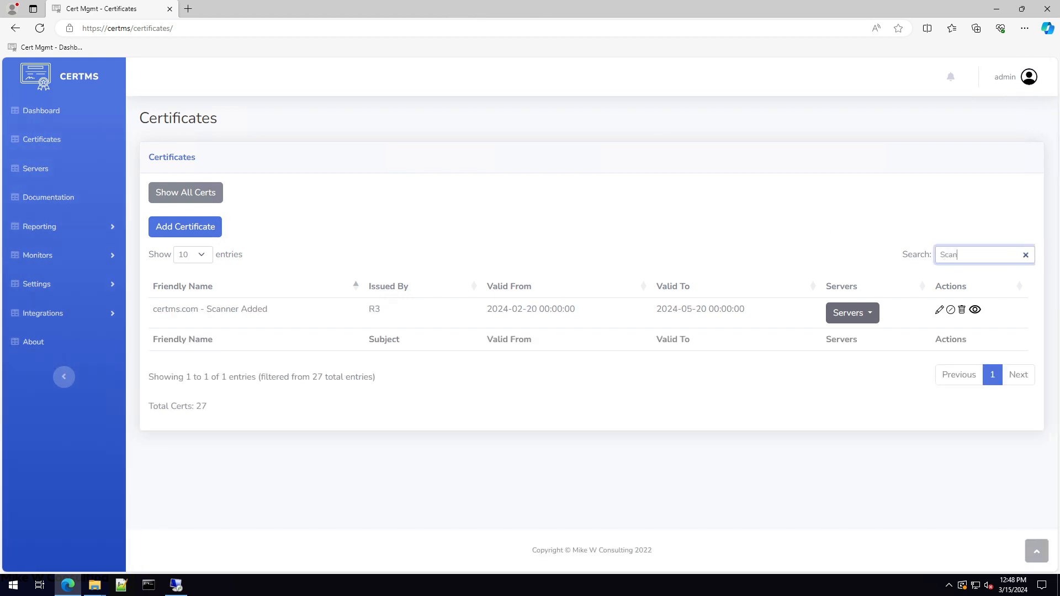
{"action": "key", "text": "BackSpace"}
{"action": "type", "text": "r"}
{"action": "double_click", "coordinate": [215, 309]}
{"action": "left_click", "coordinate": [221, 309]}
Open the scanner-added certms.com certificate for editing, review its details and friendly name, and return to the certificates list
{"action": "left_click", "coordinate": [938, 310]}
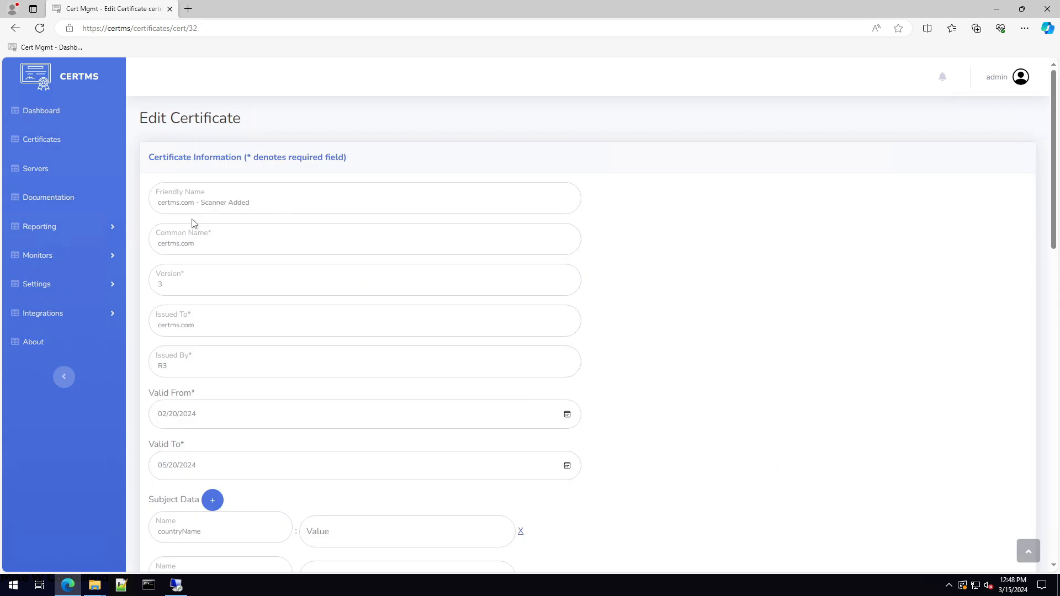
{"action": "scroll", "coordinate": [671, 405], "scroll_direction": "down", "scroll_amount": 4}
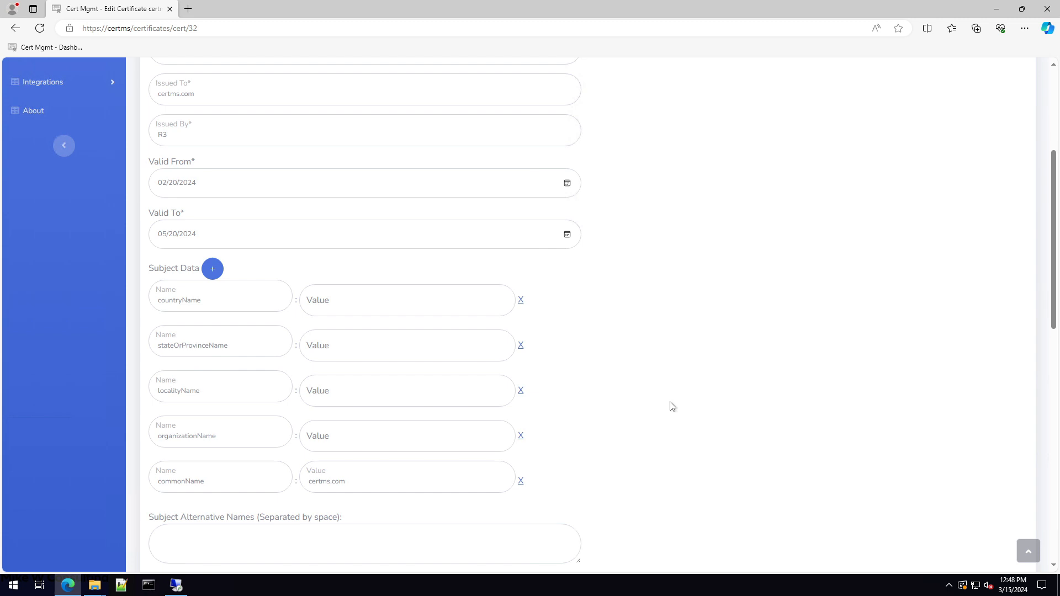
{"action": "scroll", "coordinate": [672, 406], "scroll_direction": "up", "scroll_amount": 4}
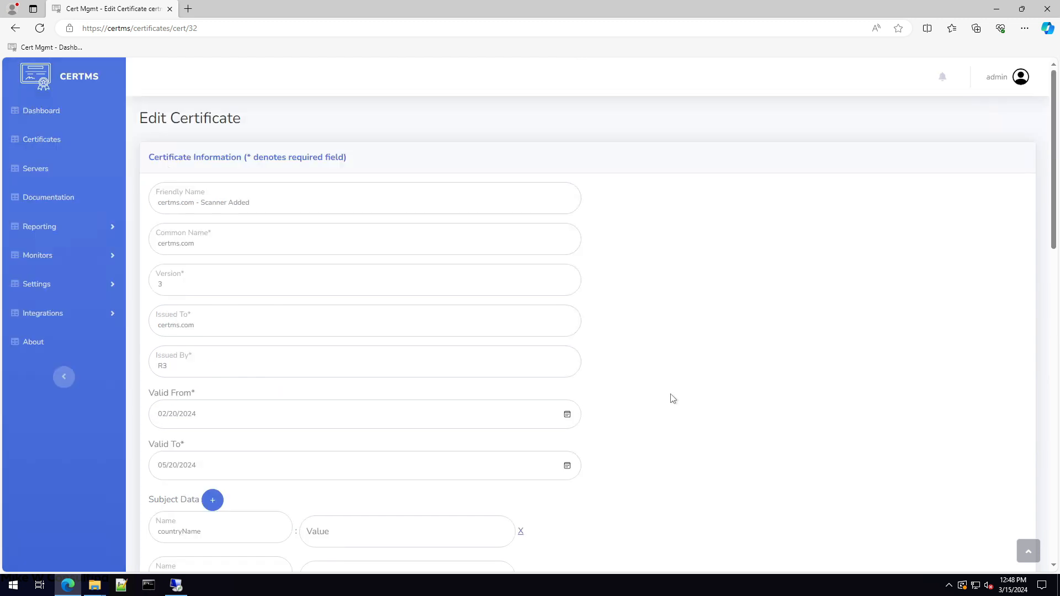
{"action": "left_click_drag", "start_coordinate": [251, 203], "coordinate": [201, 203]}
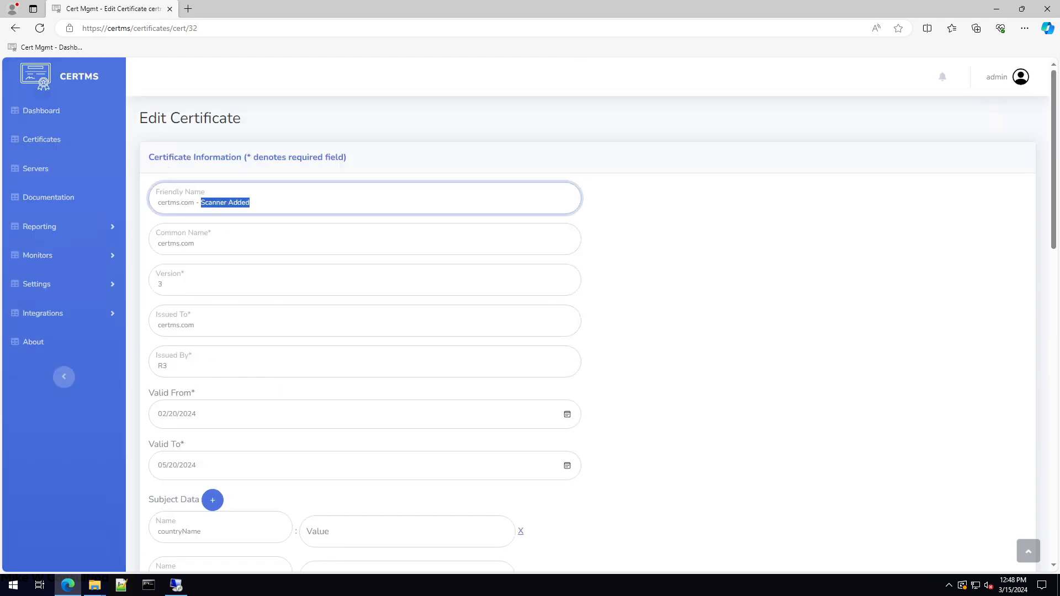
{"action": "left_click", "coordinate": [250, 203]}
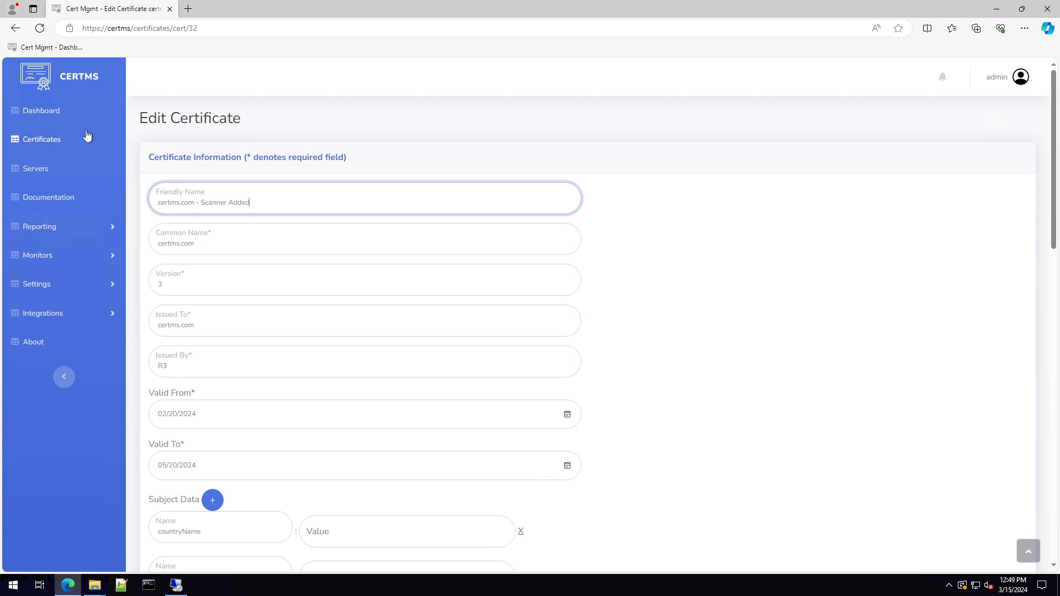
{"action": "left_click", "coordinate": [45, 142]}
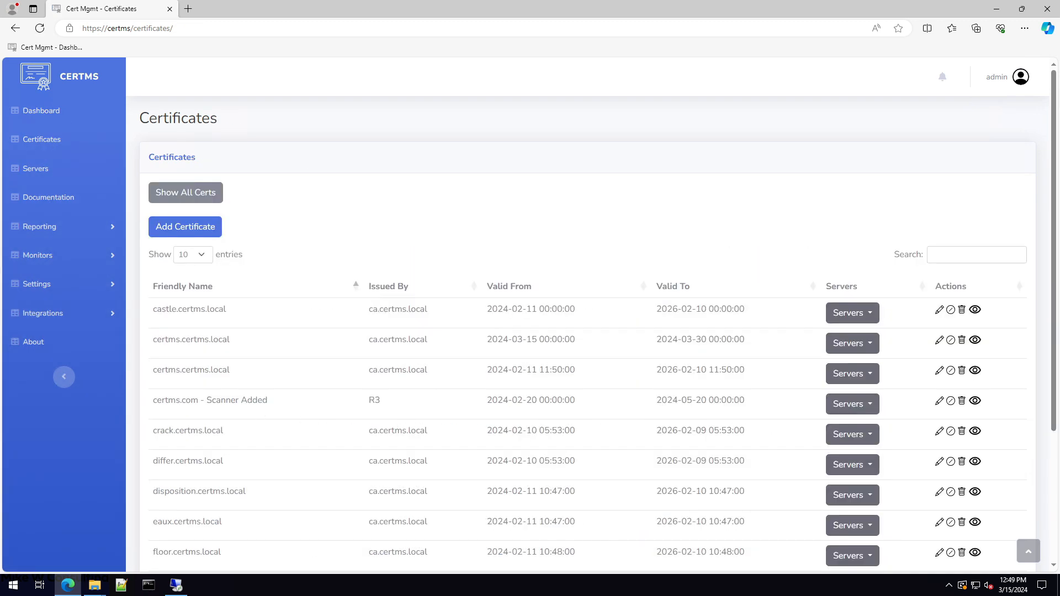